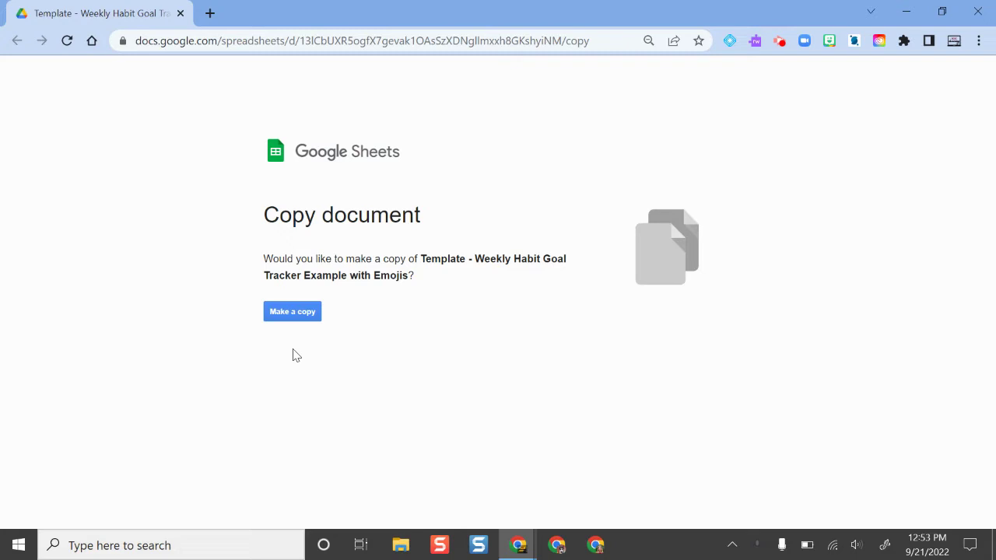
- Make a personal copy of the Weekly Habit Goal Tracker Example with Emojis template
click(289, 314)
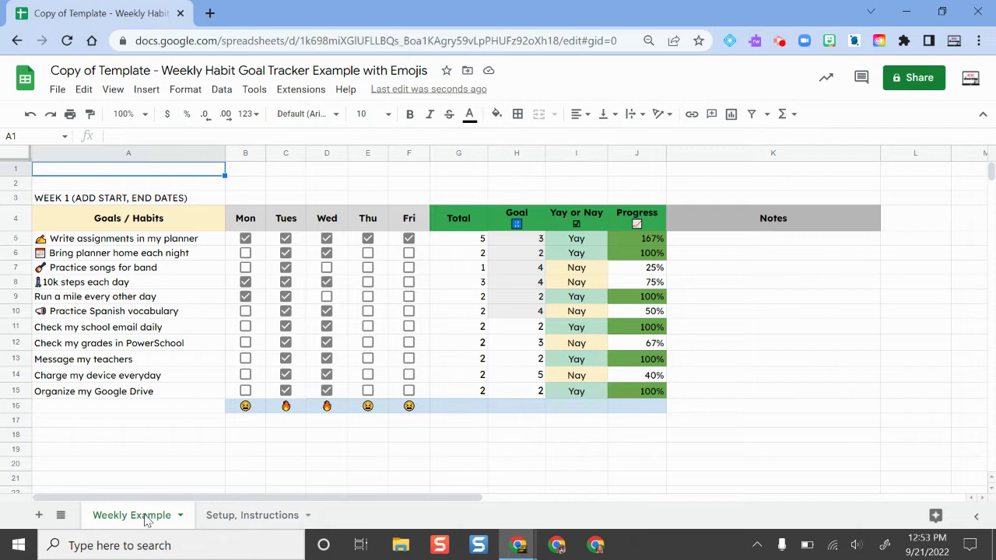
- Check the habit ARRAYFORMULA in A5, then switch to the Setup, Instructions sheet
click(172, 237)
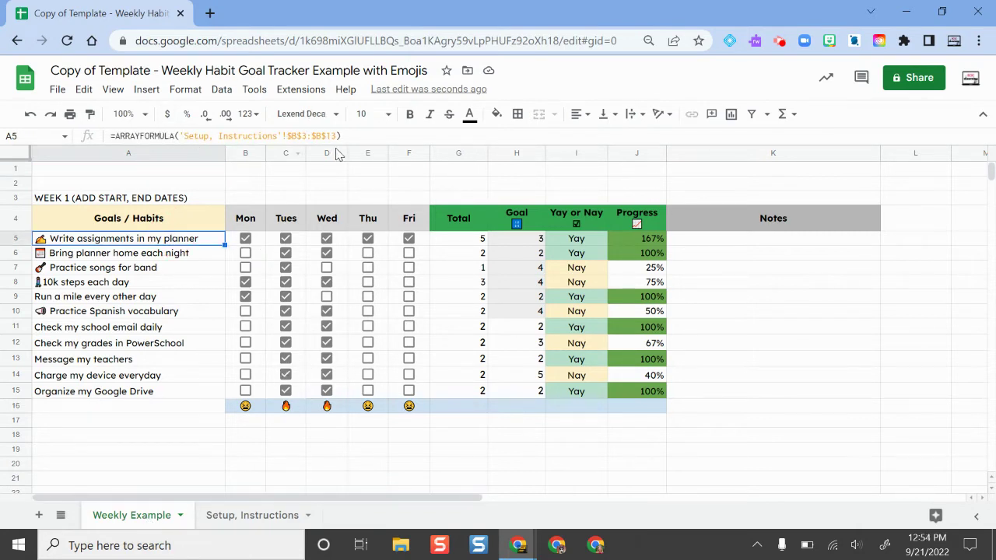
click(225, 516)
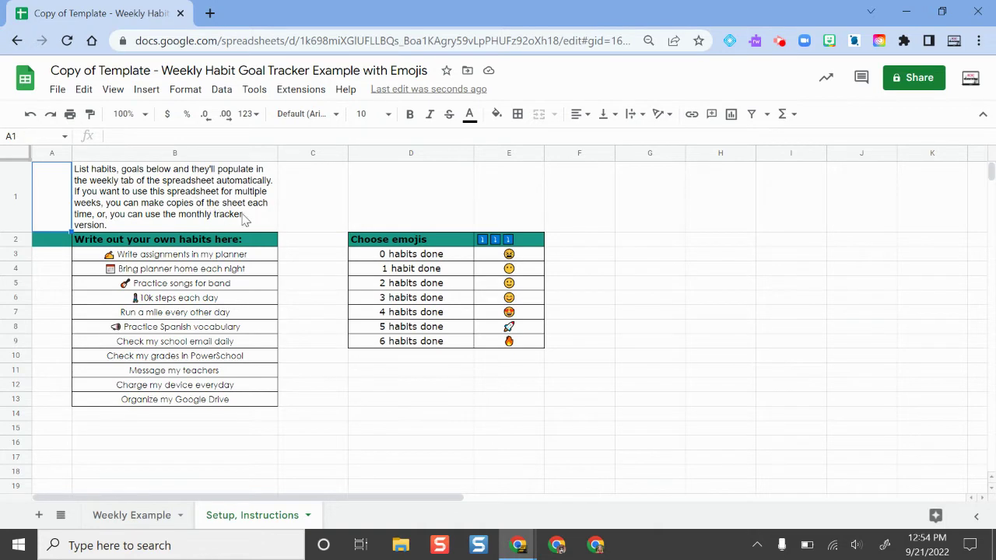
- Clear the 10k steps and Run a mile every other day habits from B6 and B7
click(240, 255)
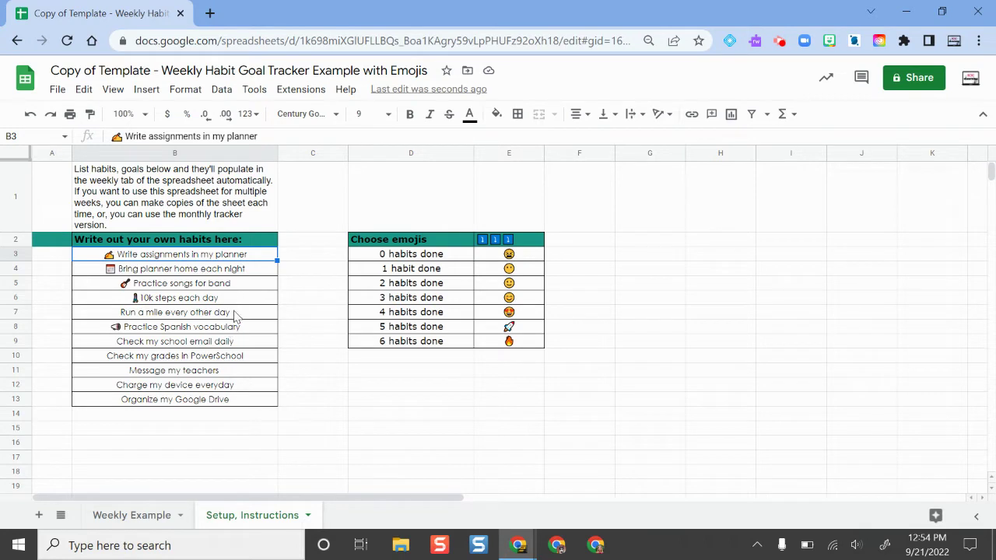
click(238, 314)
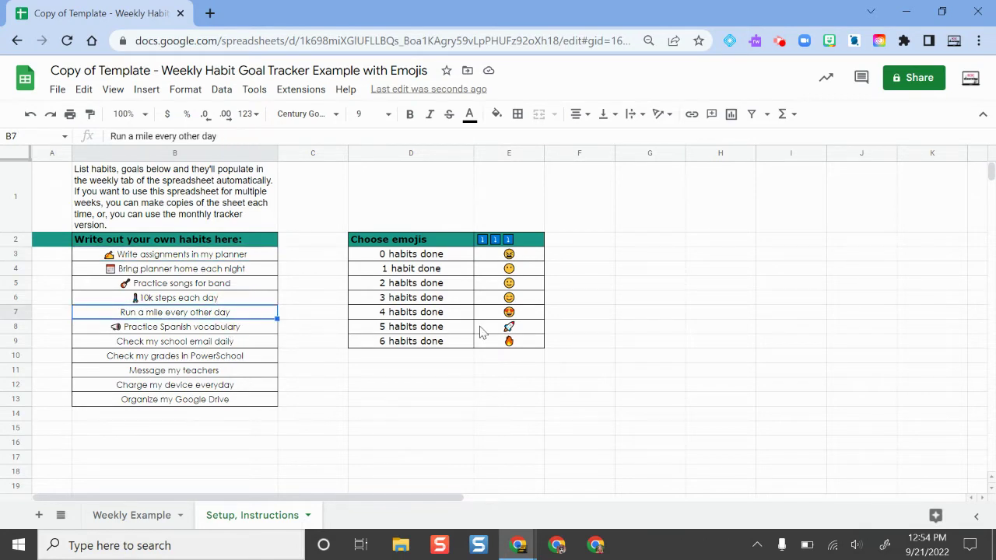
key(Delete)
key(Up)
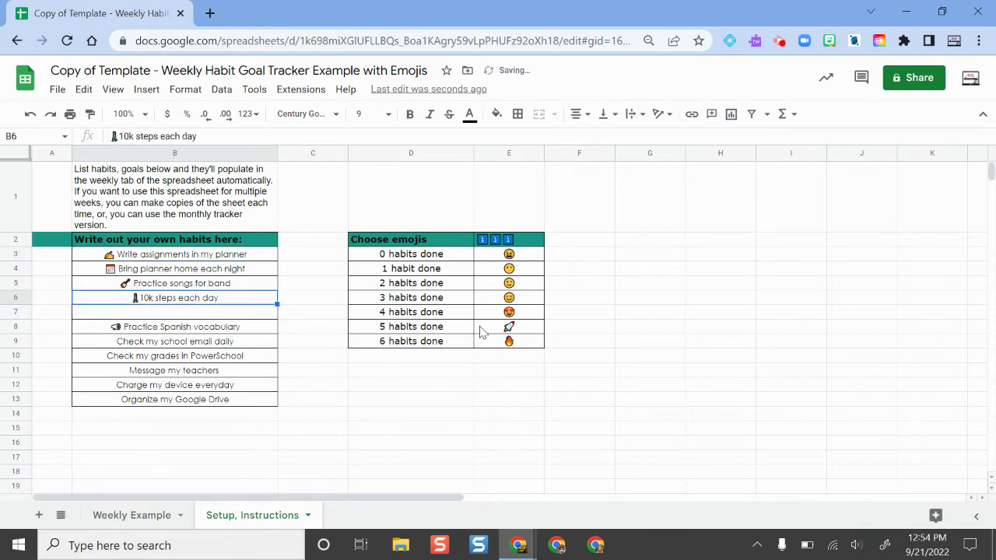
key(Delete)
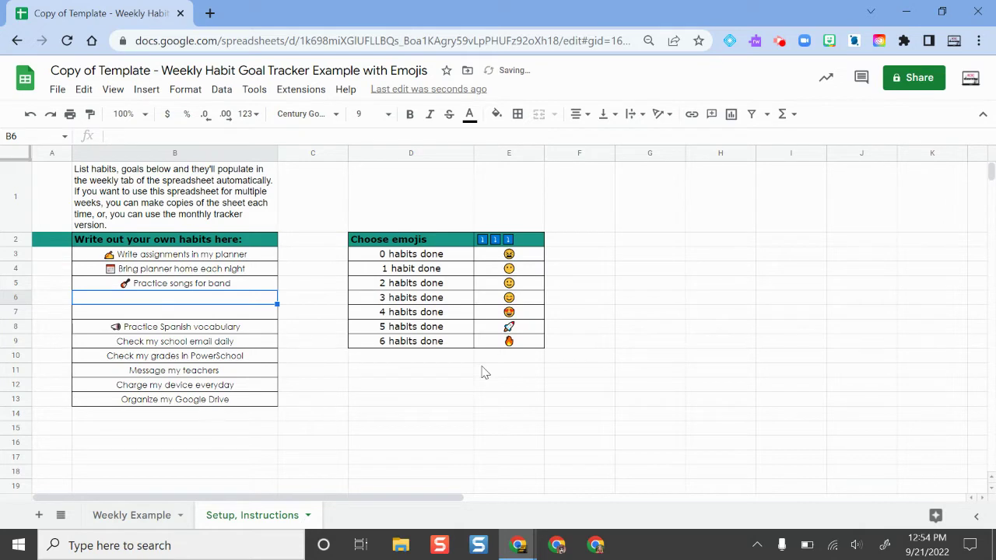
- Enter 'Finish my science labs by Thursday' and 'Update my Google calendar daily' as the new habits
text(Finish my scienc)
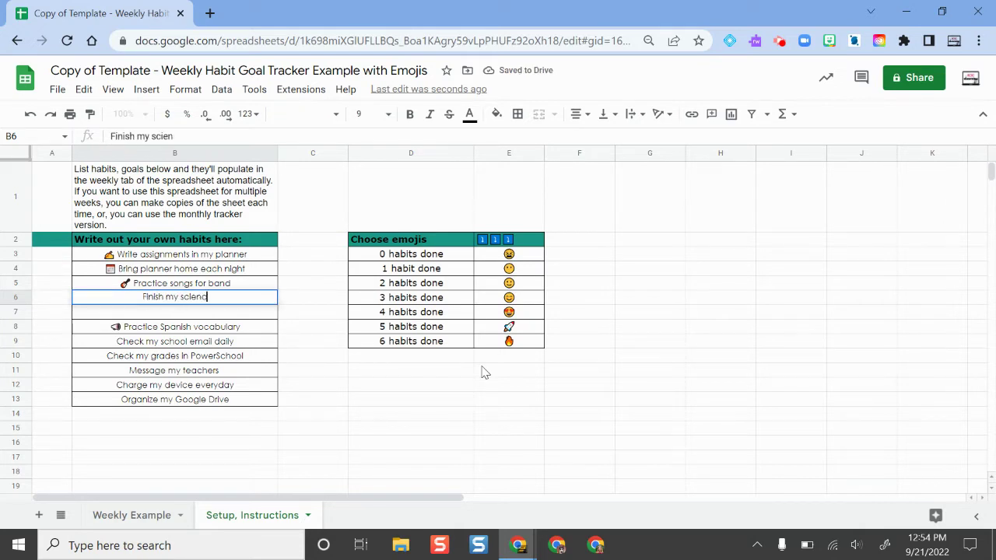
text(e labs )
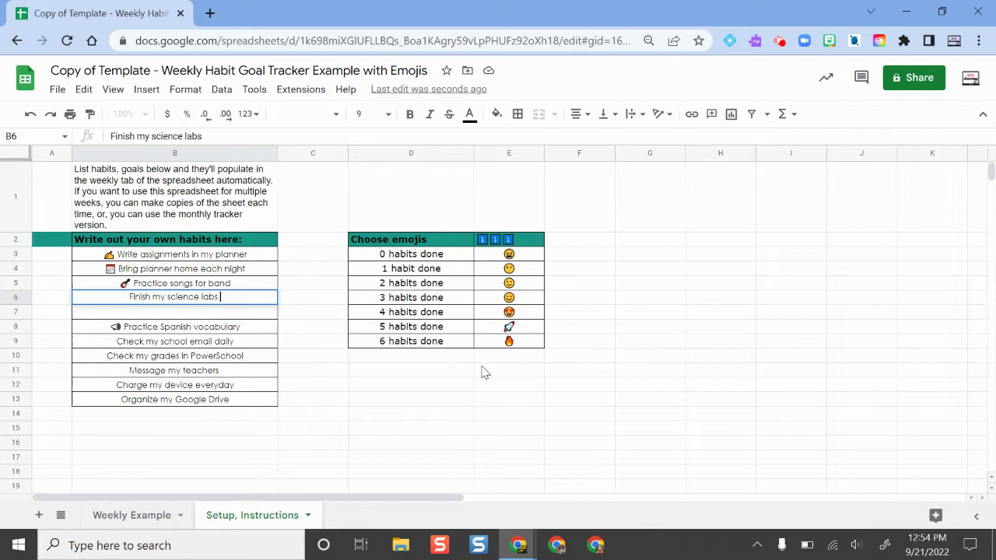
text(by)
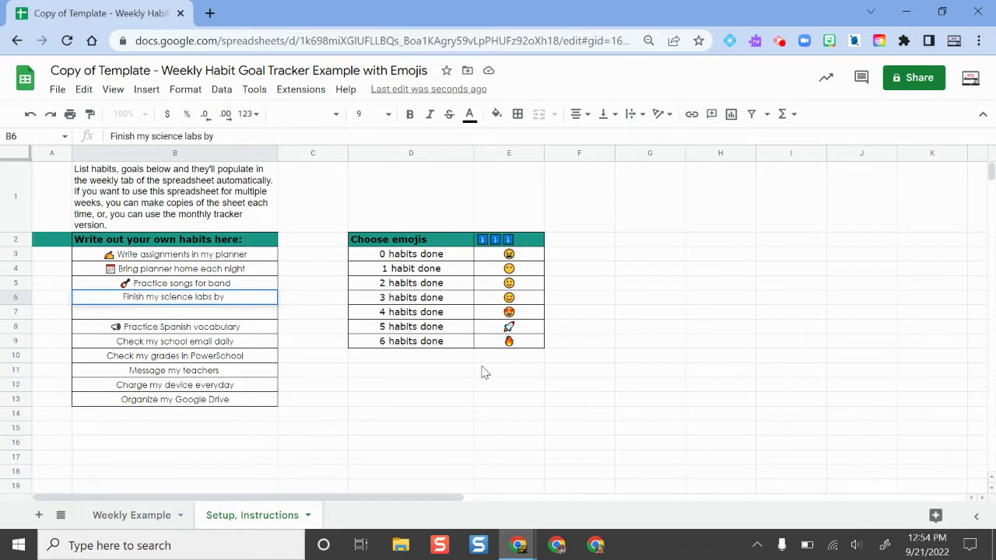
text( Thursday)
key(Return)
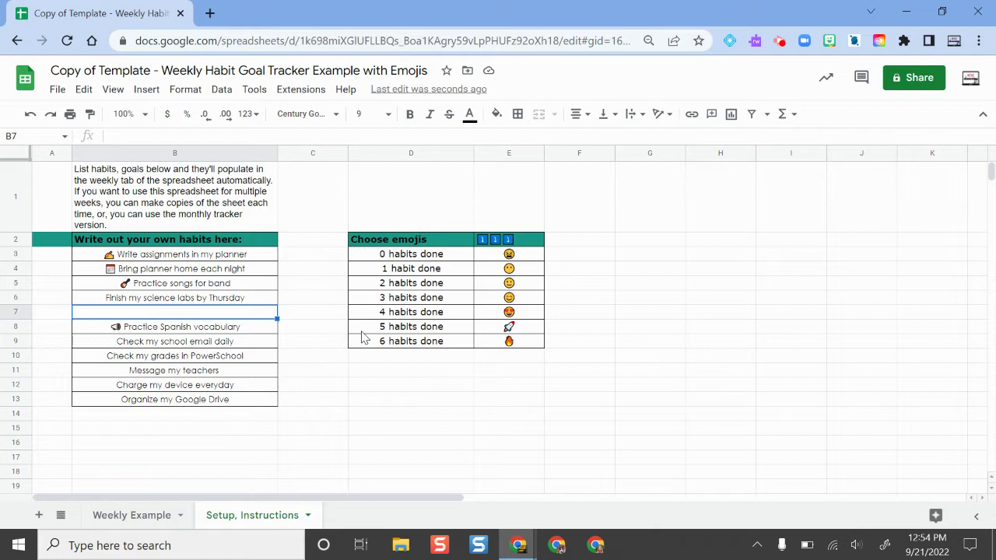
text(Upd)
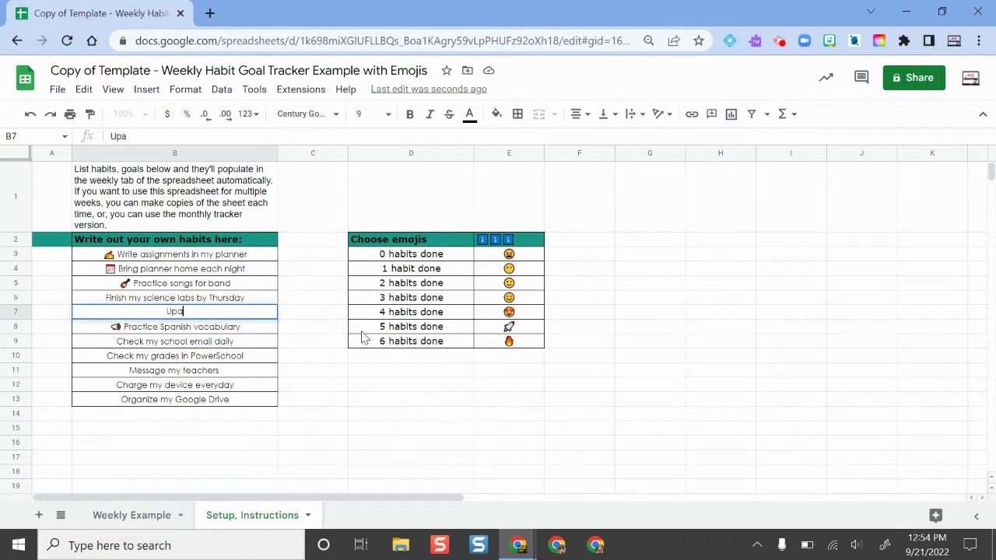
text(ate my Google calendar daily)
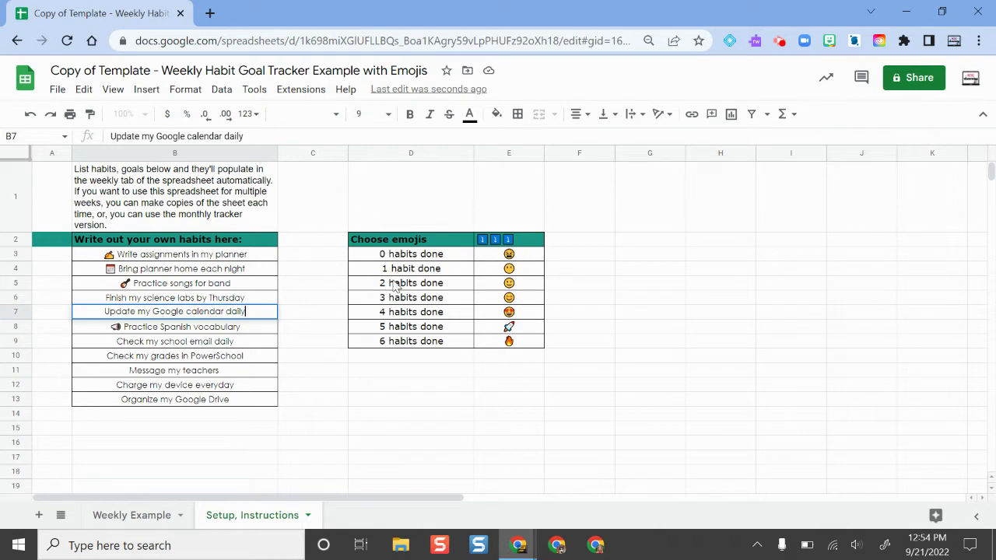
click(440, 418)
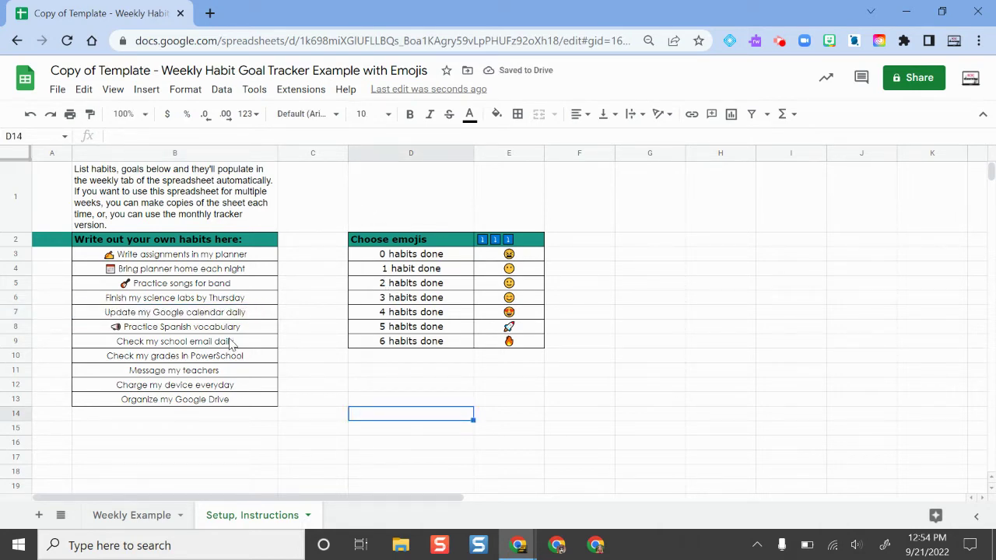
- Clear the last three habits in B11:B13 so the list ends at Check my grades in PowerSchool
click(246, 387)
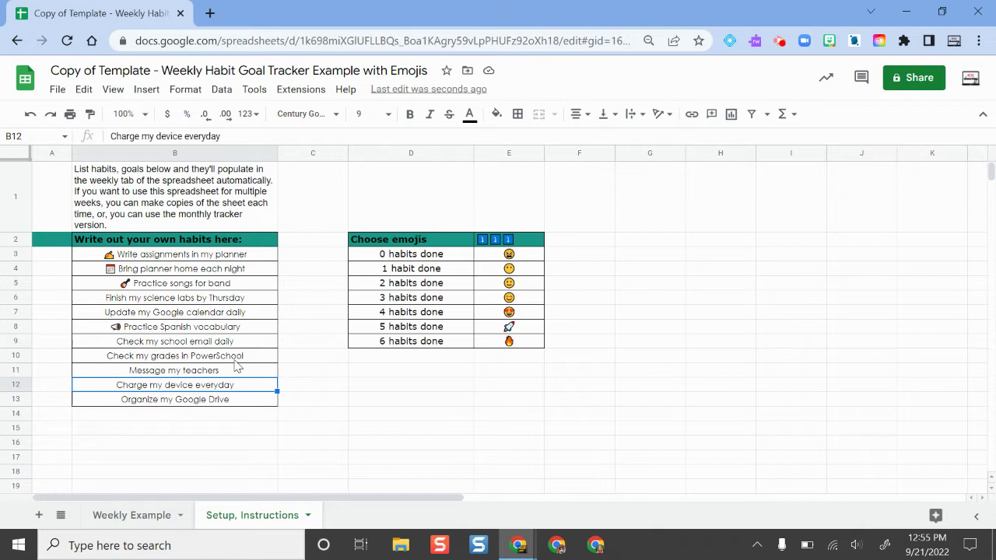
drag(240, 374, 243, 403)
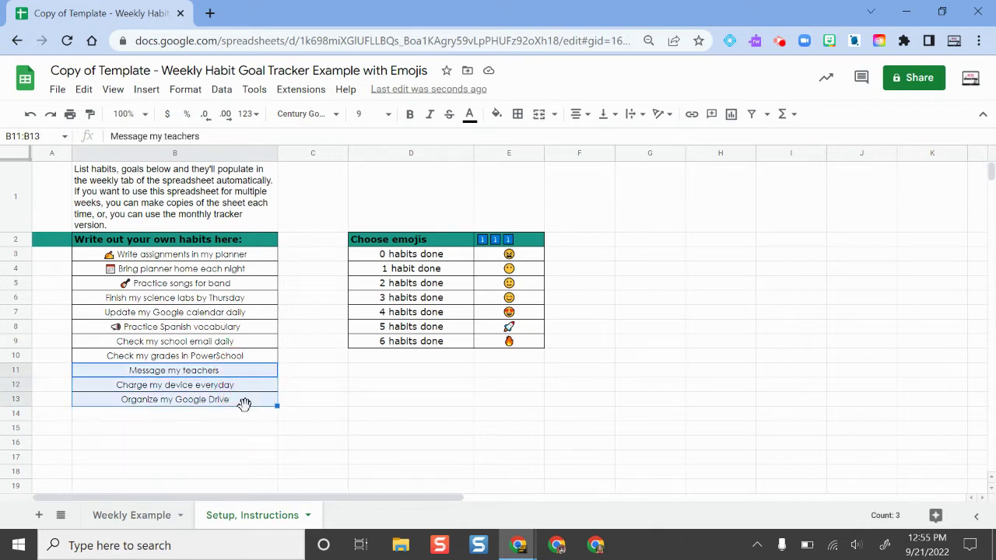
key(Delete)
click(372, 428)
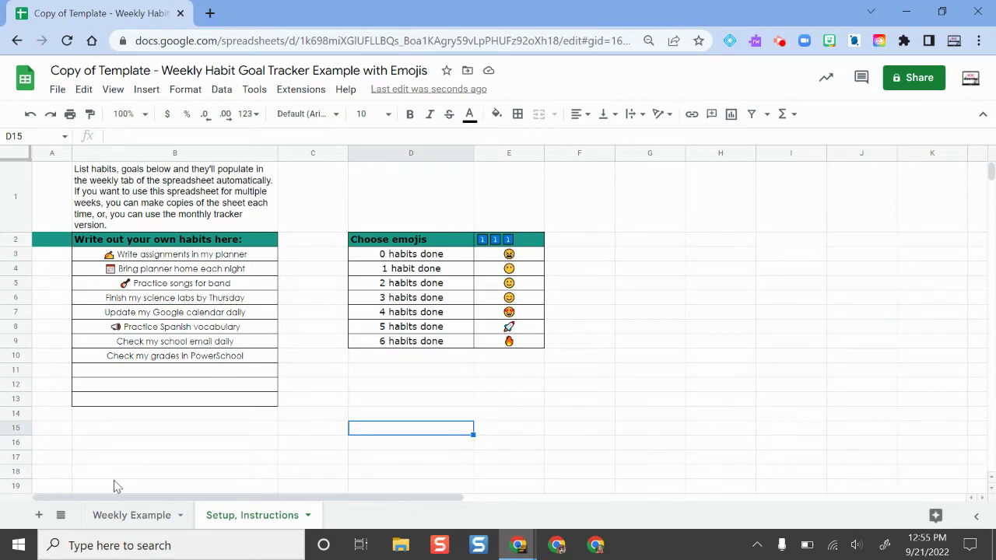
- Inspect the emptied habit rows and their feeding formula on the Weekly Example sheet
click(130, 520)
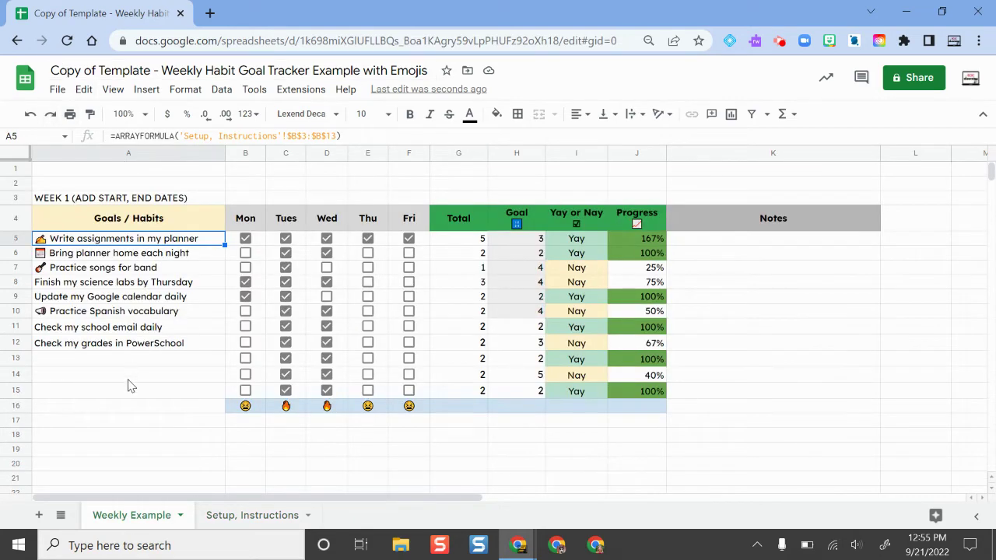
click(129, 377)
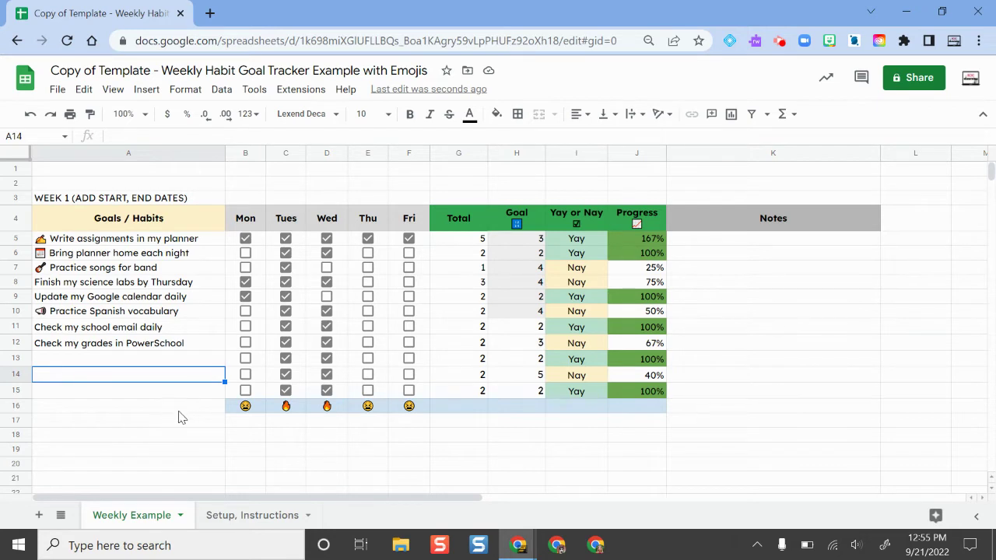
click(199, 243)
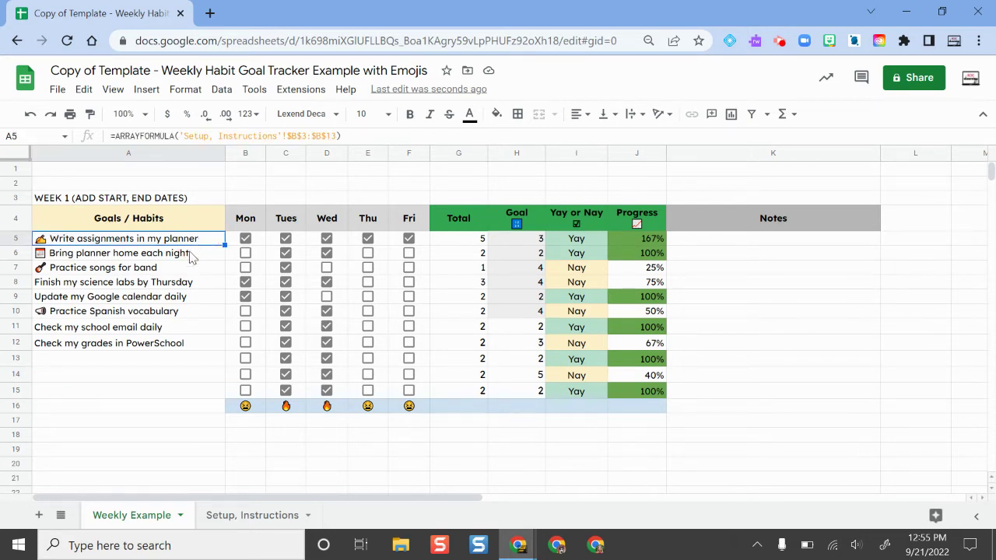
- Select the eight remaining habits in B3:B10 on Setup, then return to Weekly Example
click(224, 515)
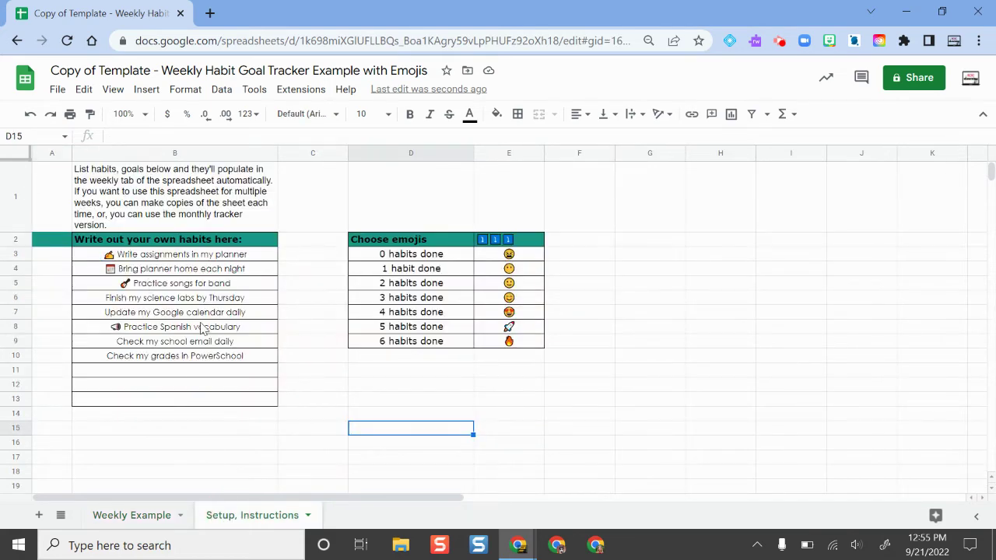
click(209, 283)
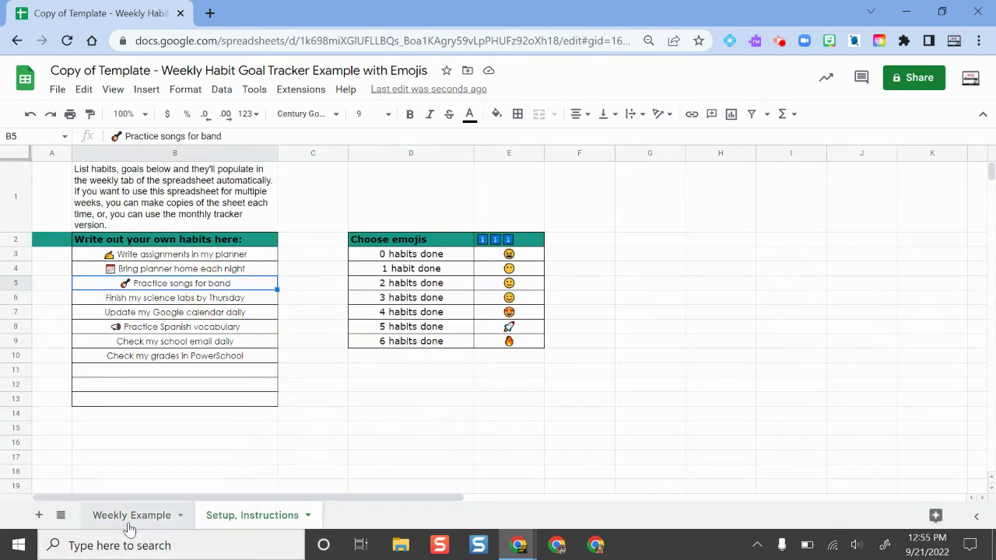
click(256, 255)
drag(272, 256, 268, 361)
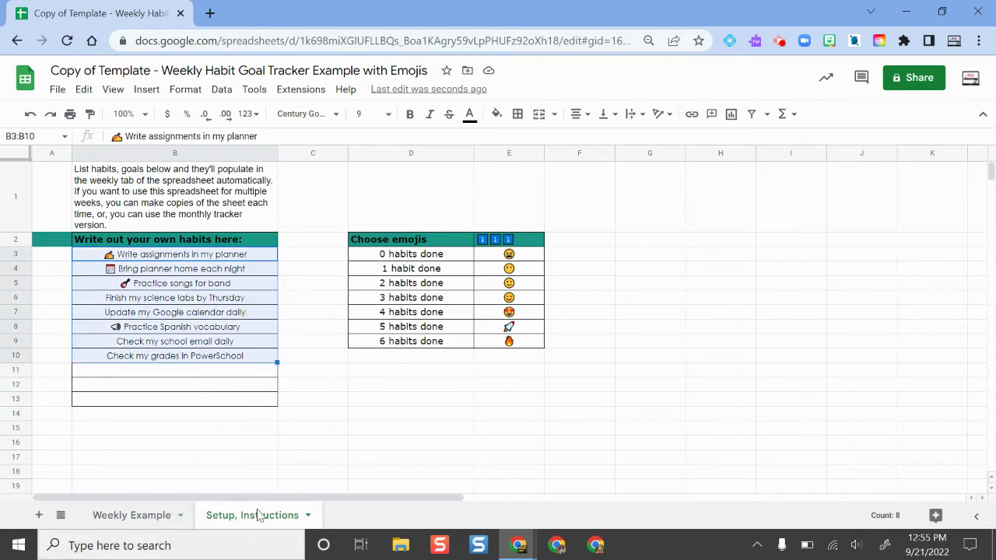
click(155, 514)
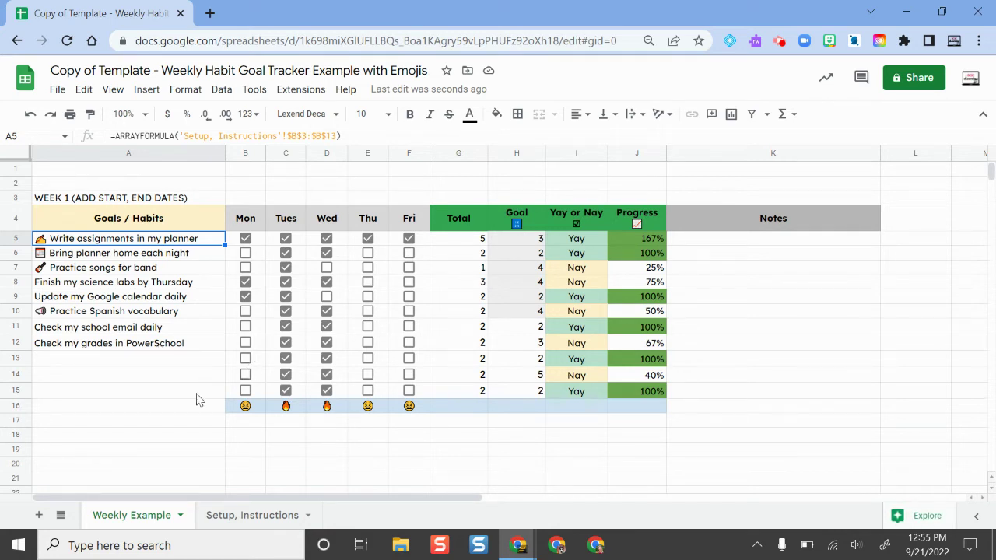
click(150, 424)
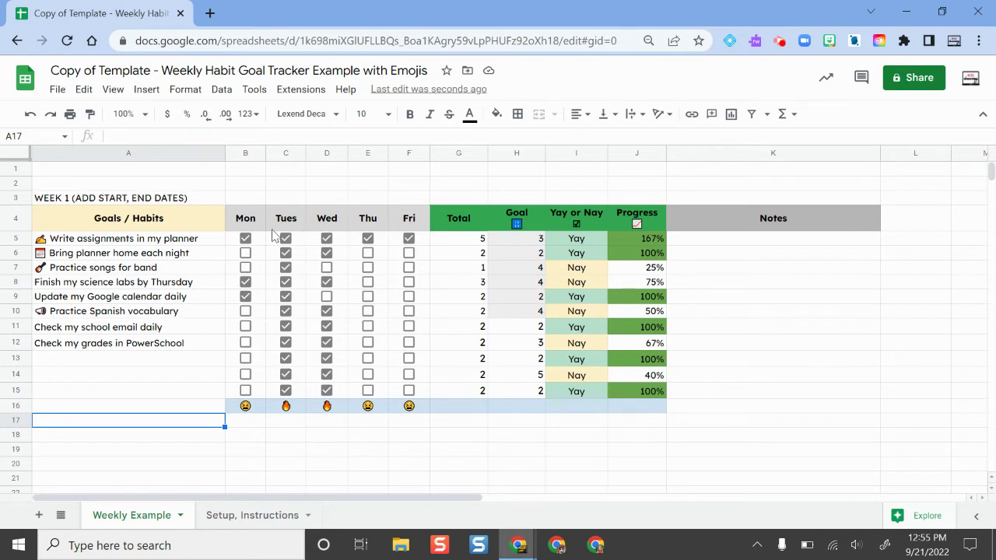
- Uncheck every sample checkmark in the Mon–Fri columns so all habit totals read 0
click(245, 238)
click(285, 239)
click(327, 238)
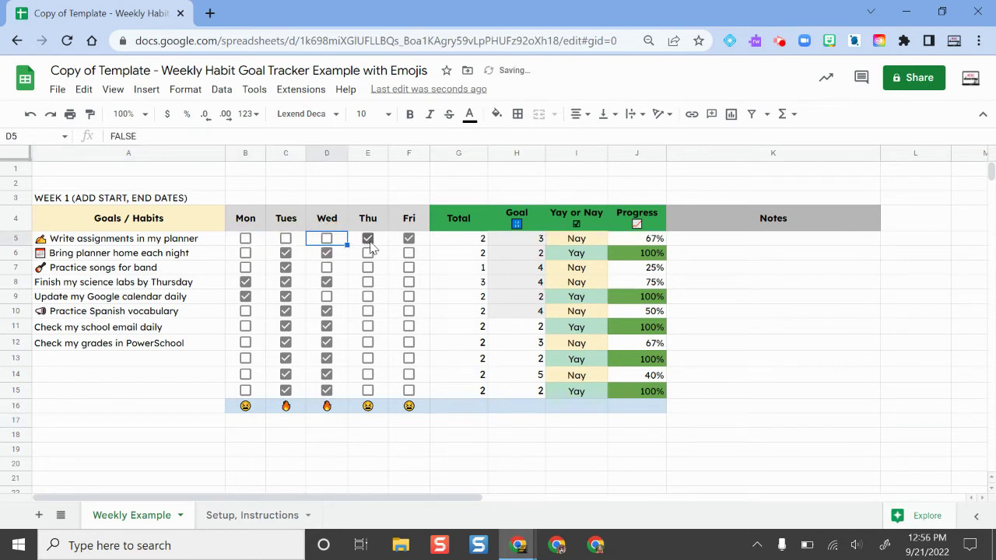
click(367, 238)
click(409, 238)
click(285, 253)
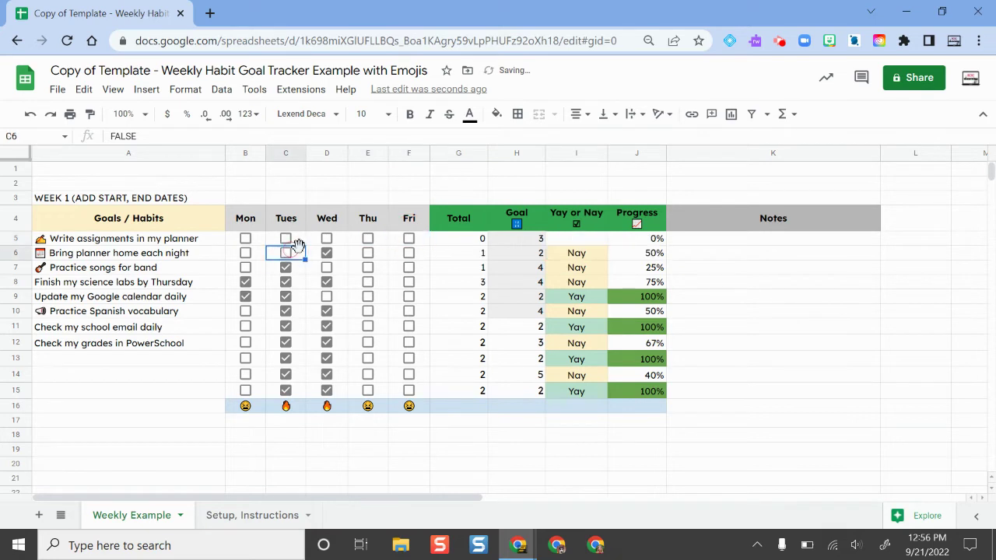
click(326, 253)
click(245, 281)
click(245, 296)
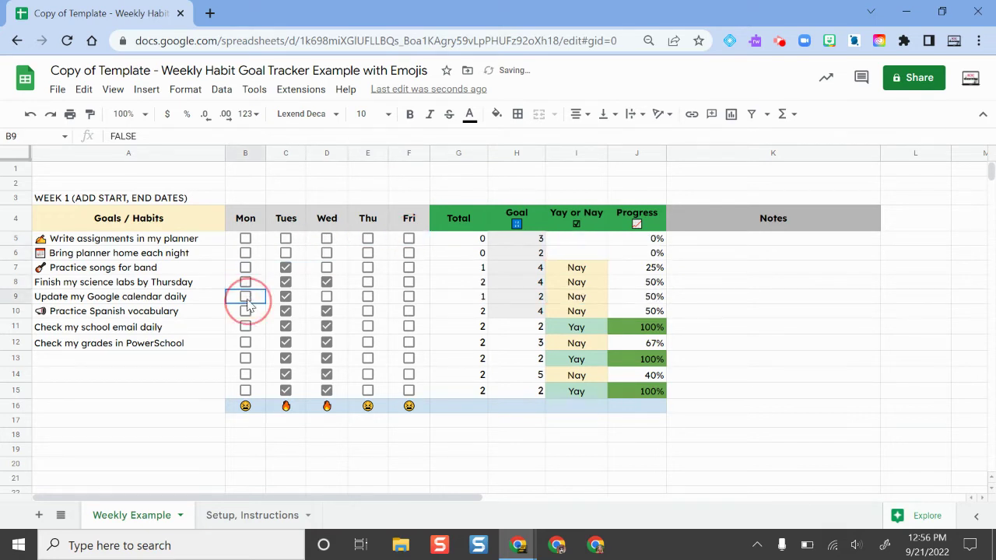
click(285, 267)
click(285, 281)
click(286, 296)
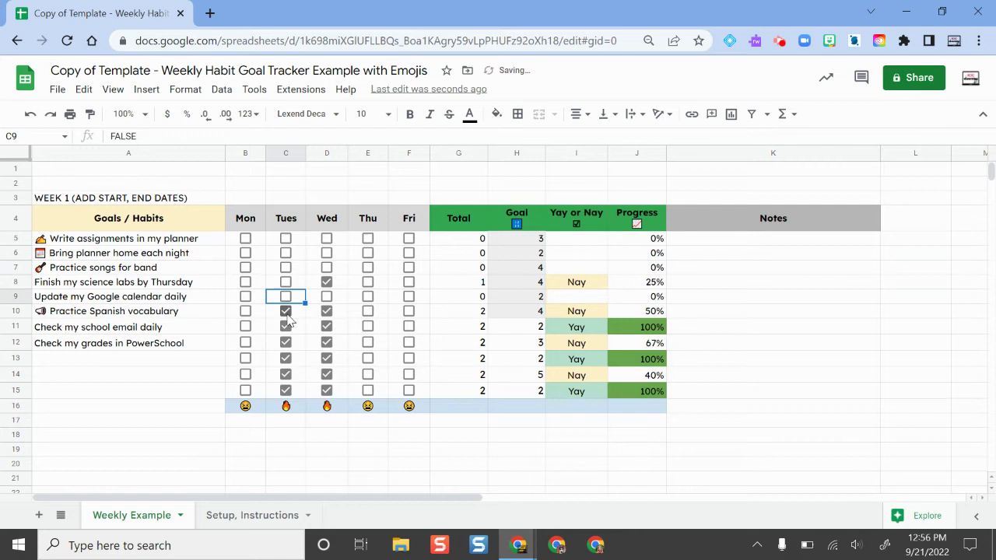
click(286, 310)
click(285, 326)
click(286, 342)
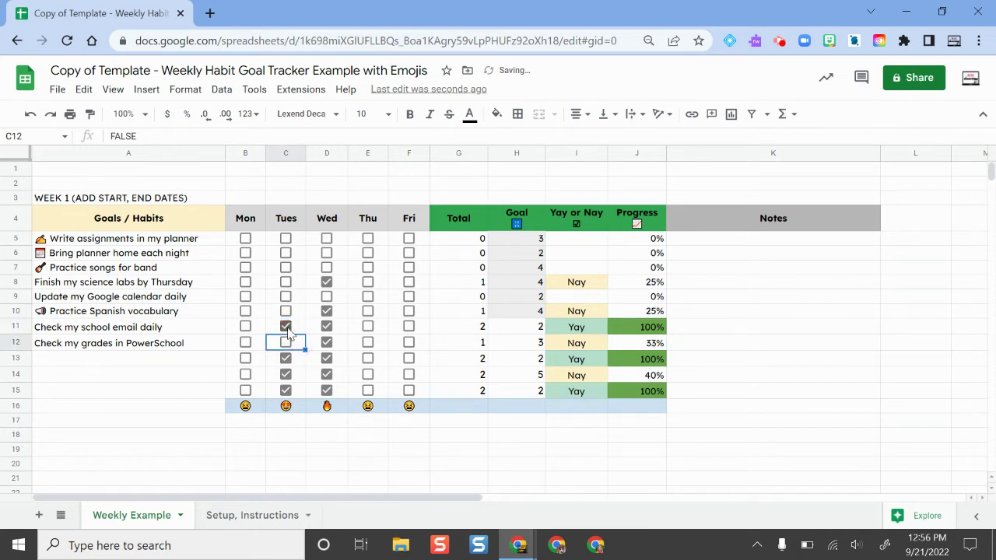
click(285, 326)
click(286, 358)
click(285, 374)
click(286, 390)
click(327, 390)
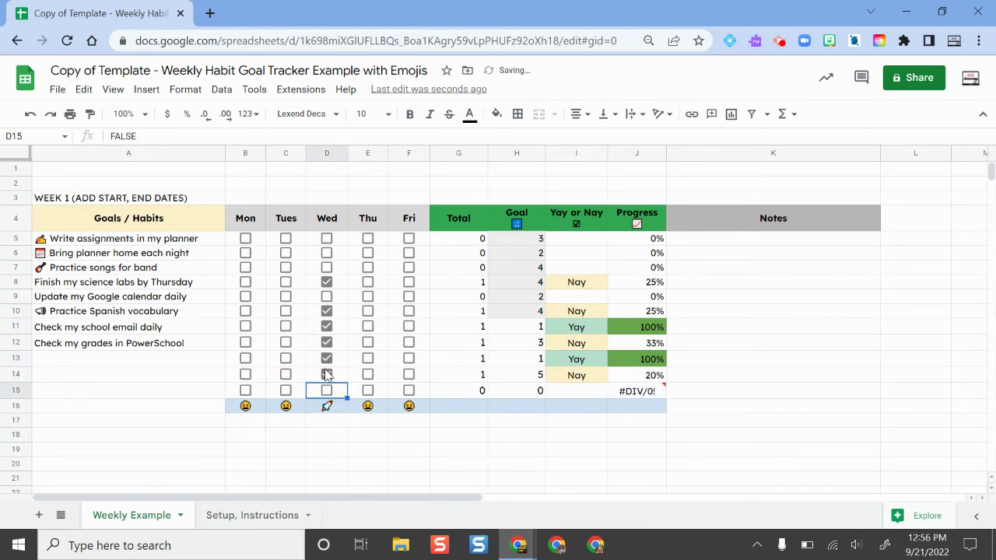
click(327, 374)
click(327, 358)
click(327, 342)
click(327, 327)
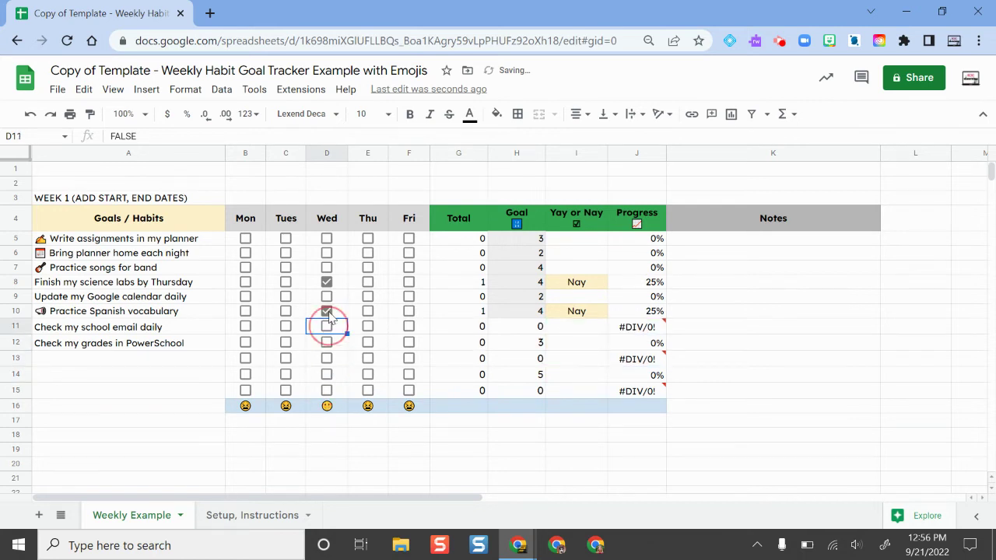
click(327, 312)
click(327, 282)
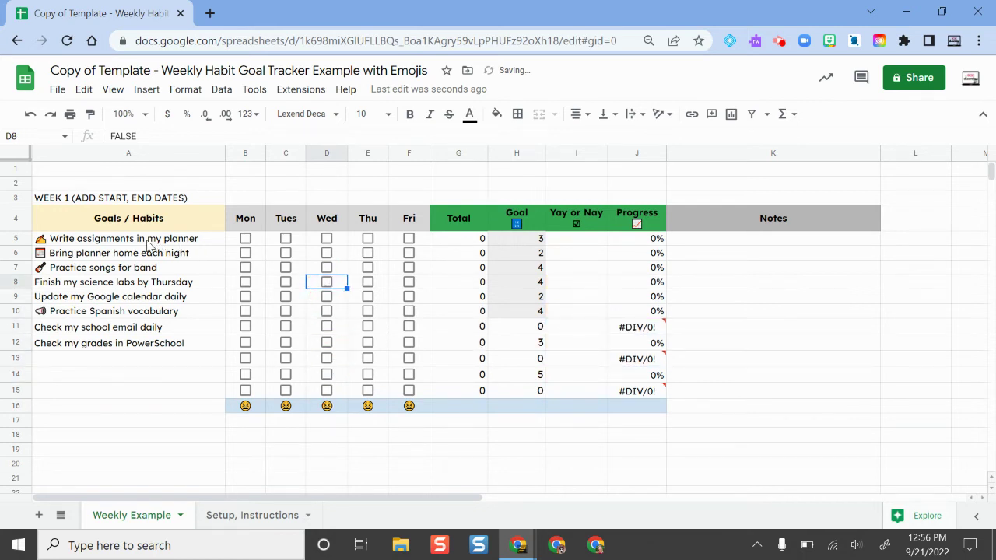
click(537, 239)
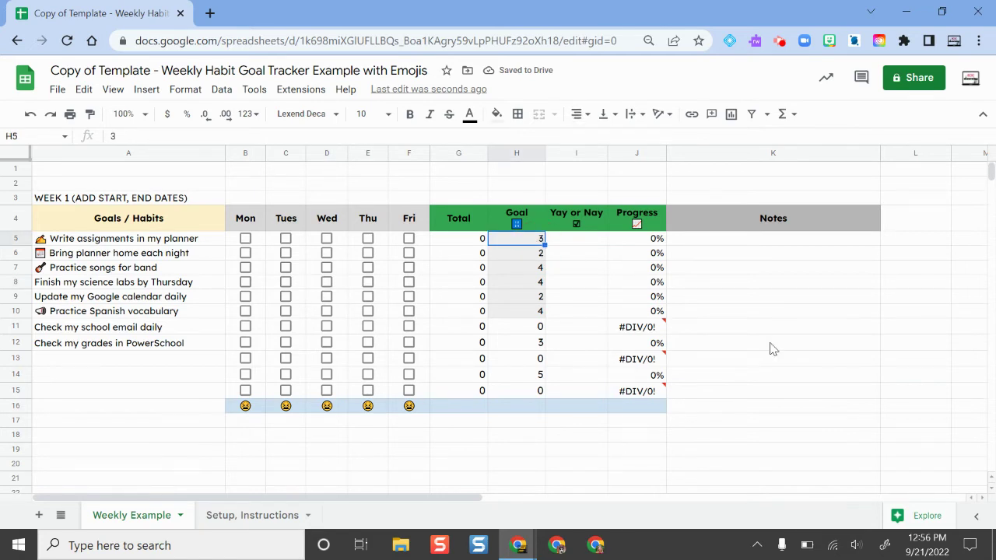
- Enter weekly goals 5, 3, 1, 5, 3, 5 and 2 in H6 through H12
key(Down)
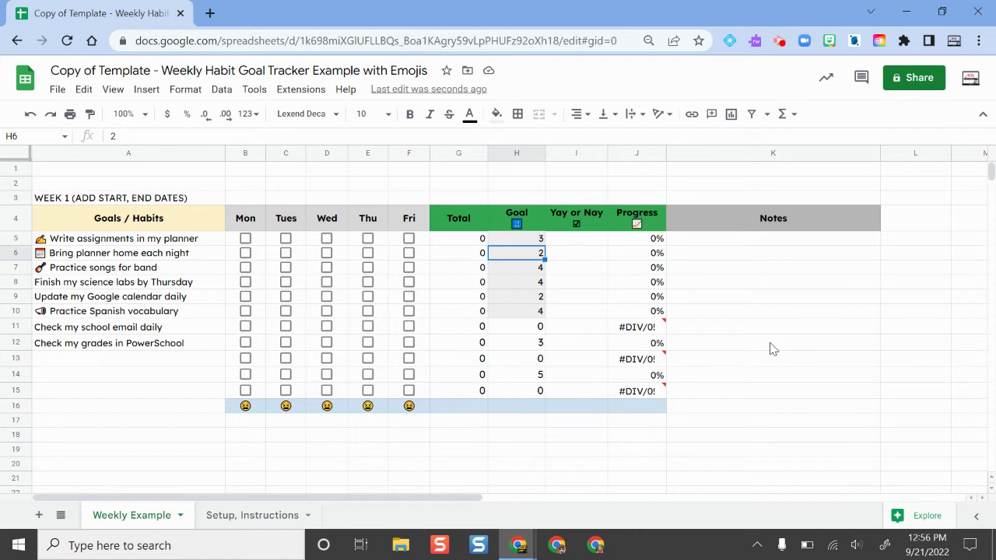
text(5)
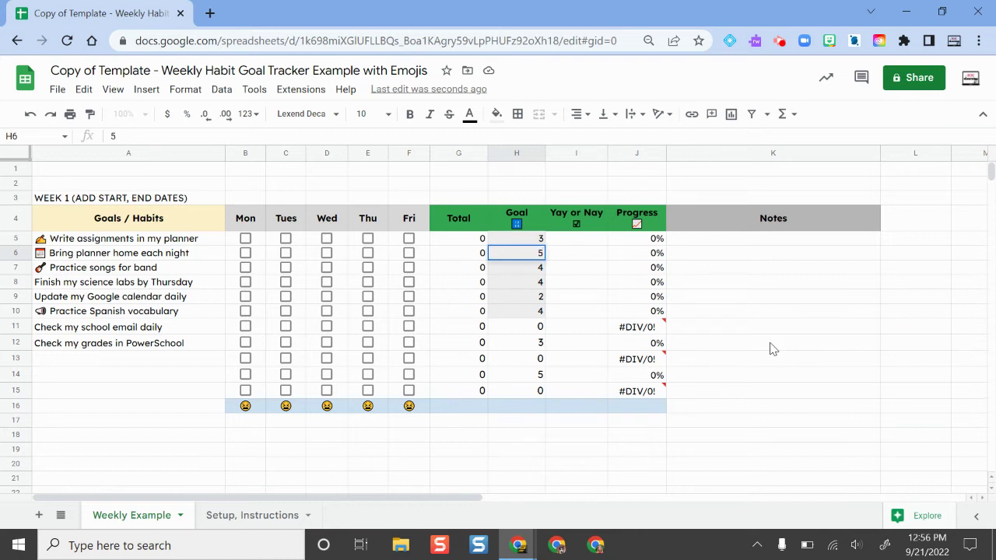
key(Return)
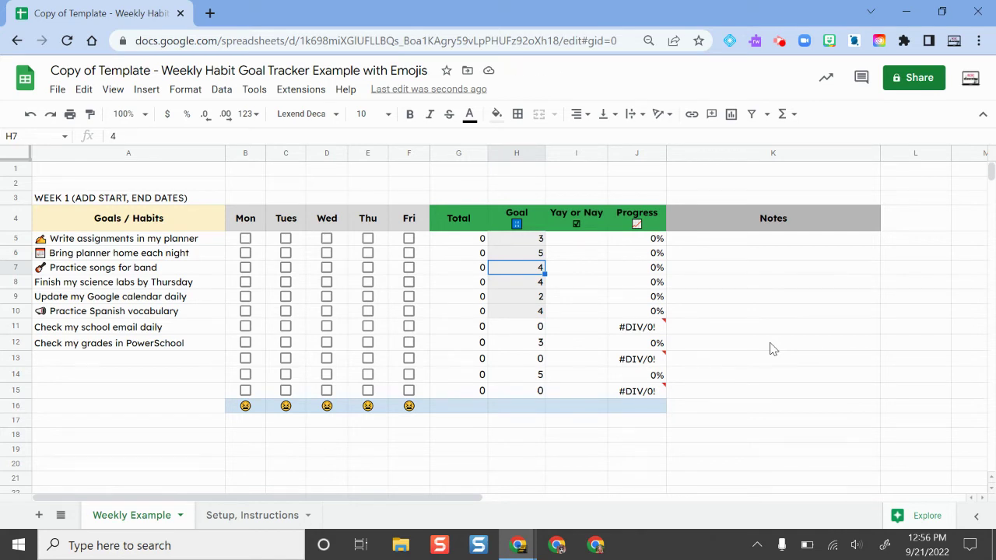
text(3)
key(Return)
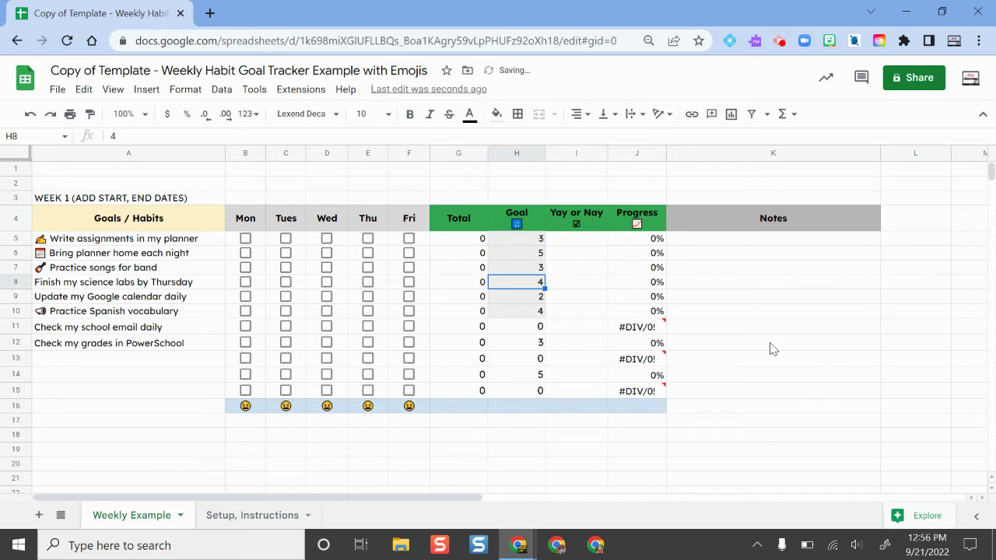
text(1)
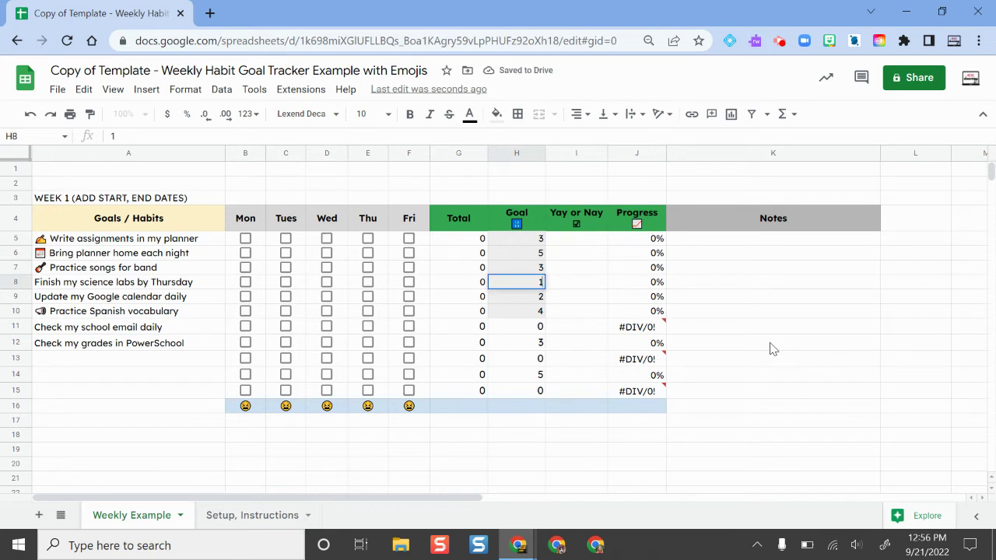
key(Return)
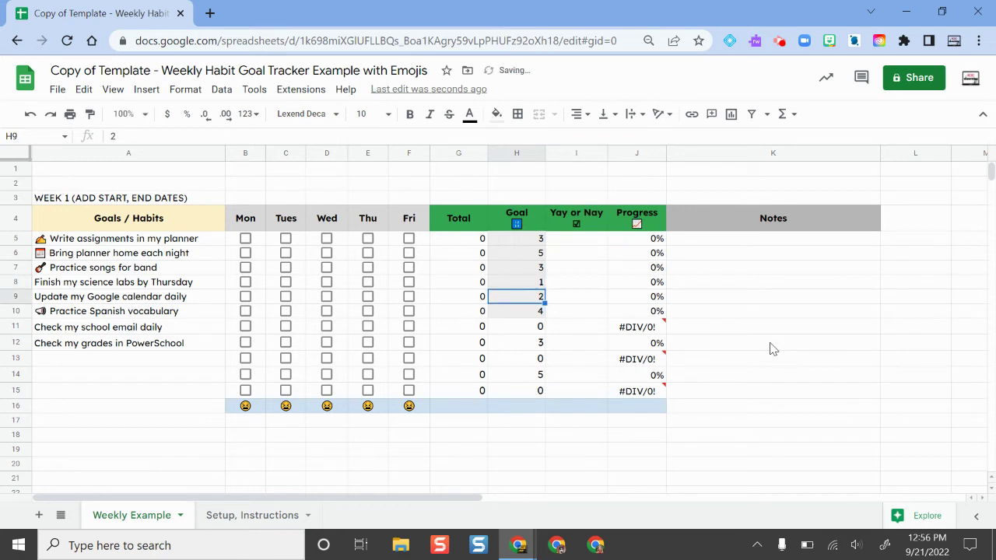
text(5)
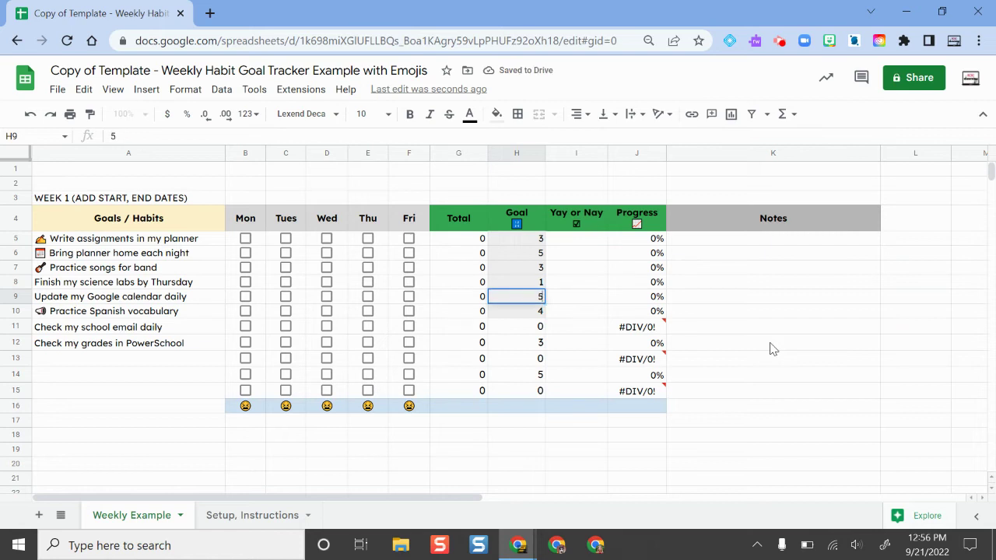
key(Return)
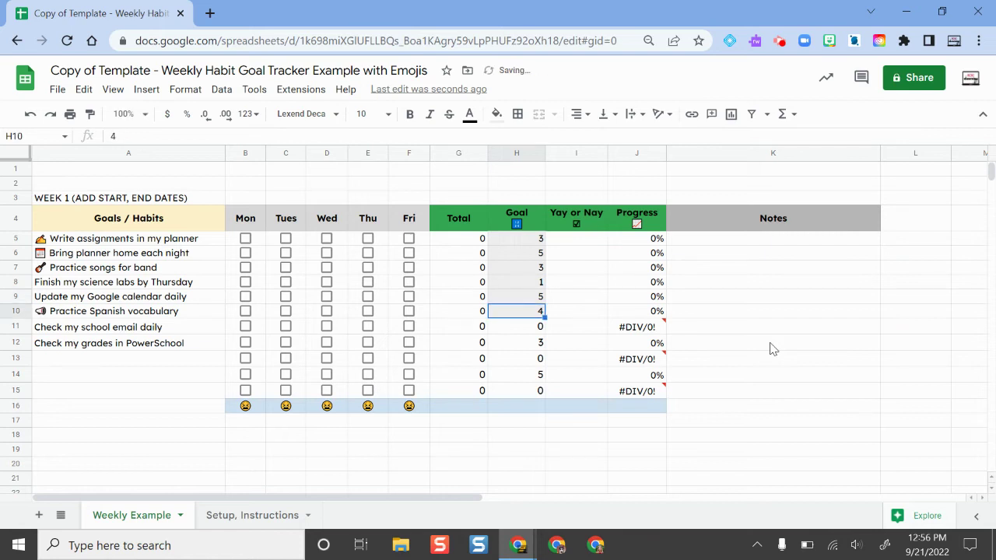
text(3)
key(Return)
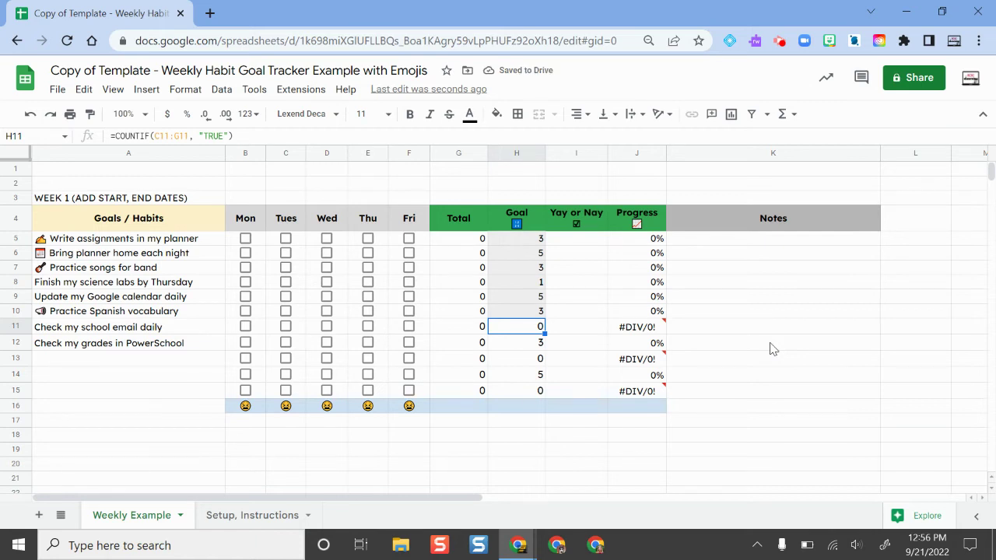
text(5)
key(Return)
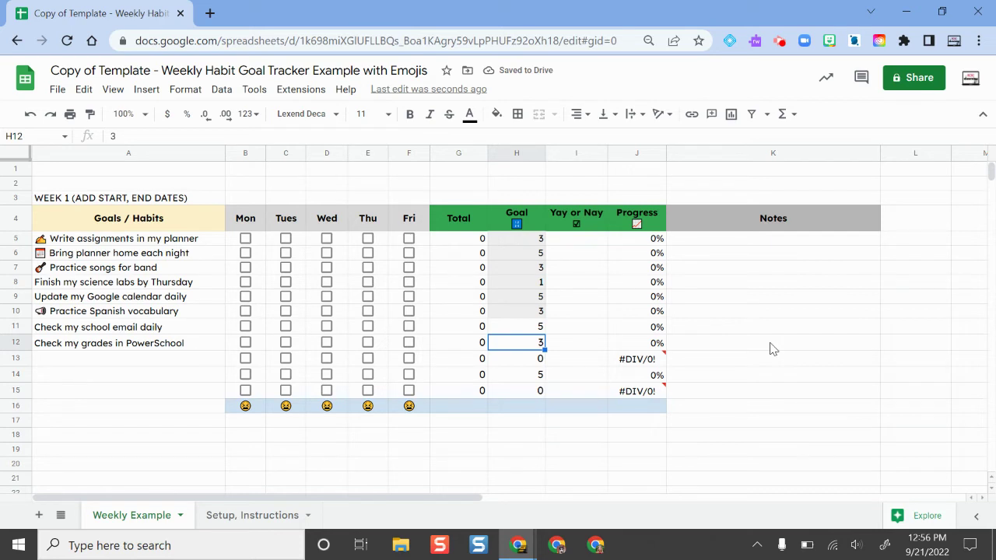
text(2)
key(Return)
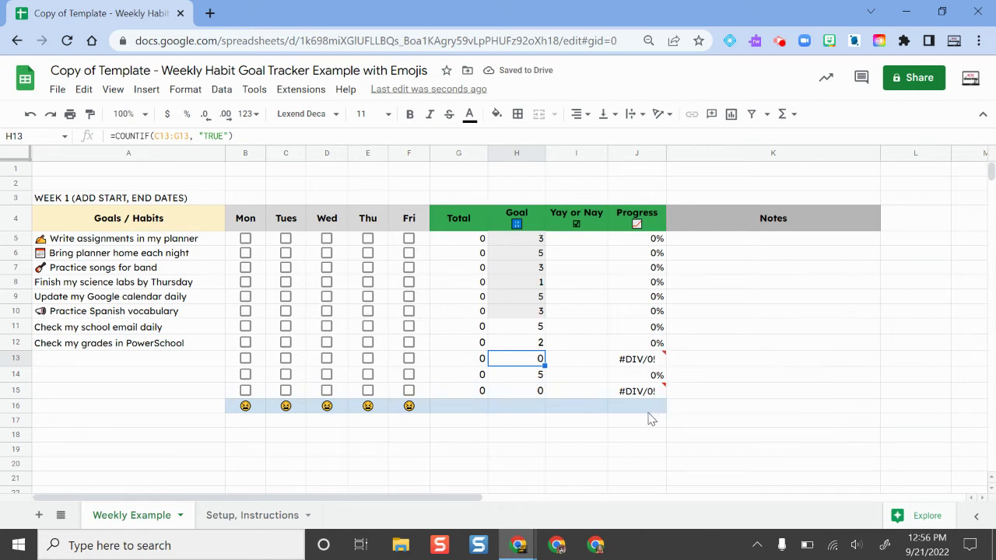
- Check Mon–Tue for the planner assignments habit and Mon–Fri for bringing the planner home
click(584, 465)
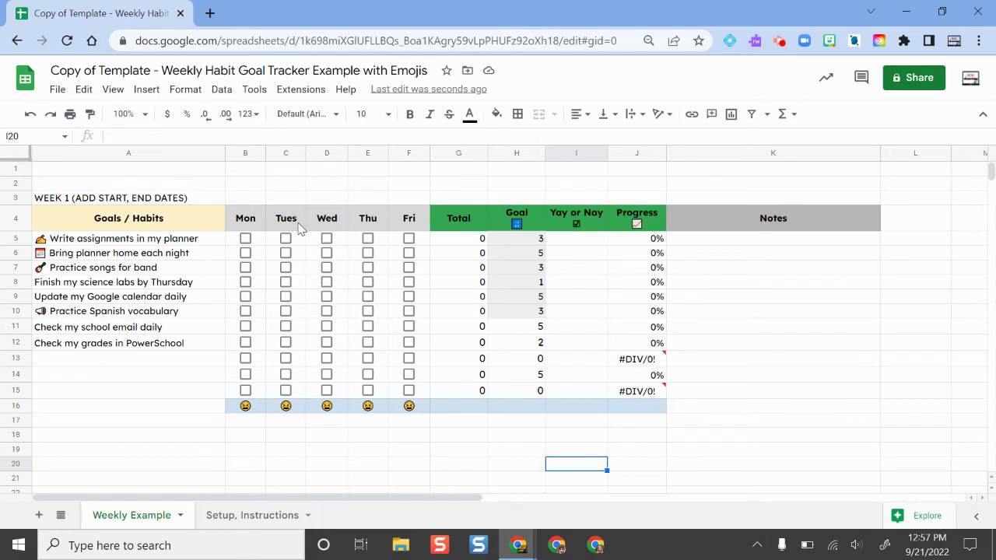
click(245, 238)
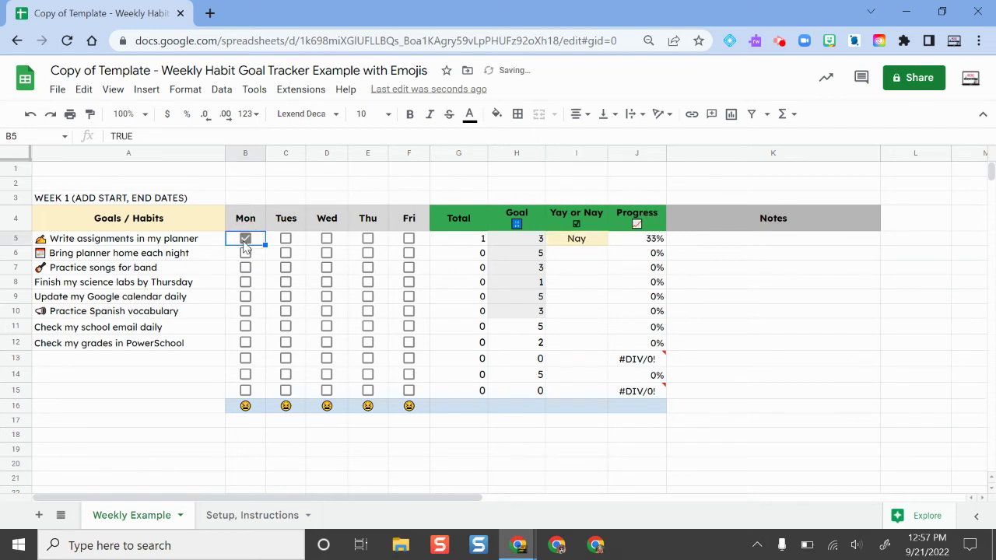
click(286, 238)
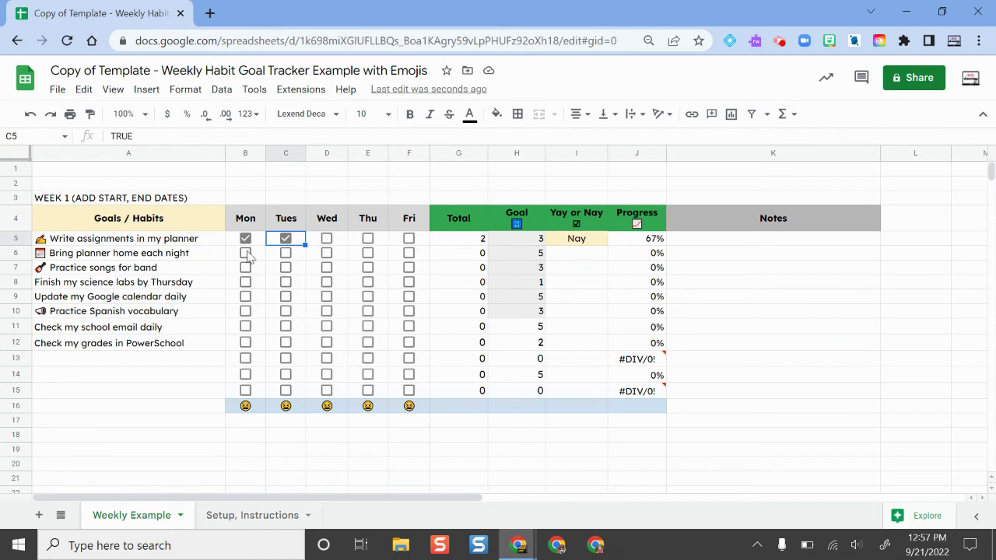
click(245, 252)
click(286, 257)
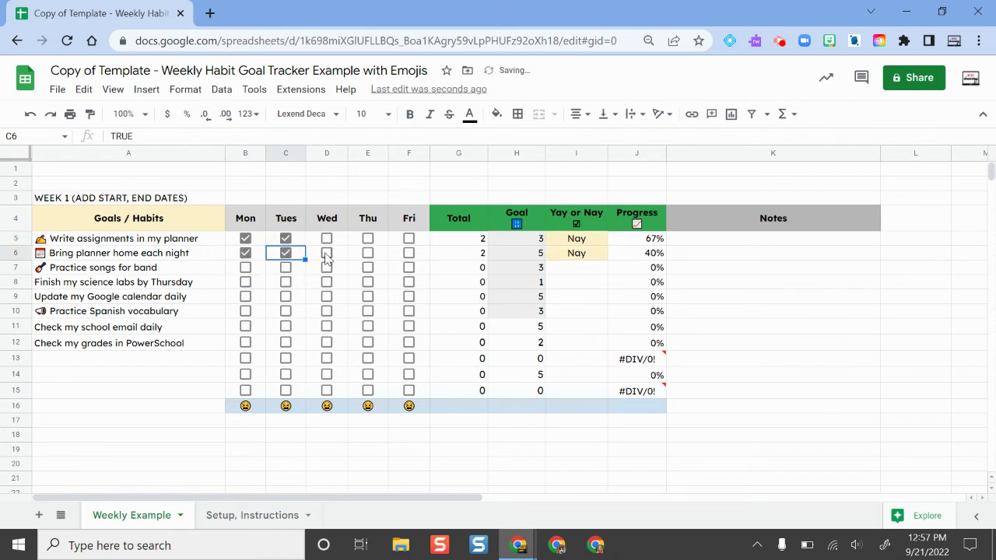
click(327, 255)
click(367, 255)
click(409, 254)
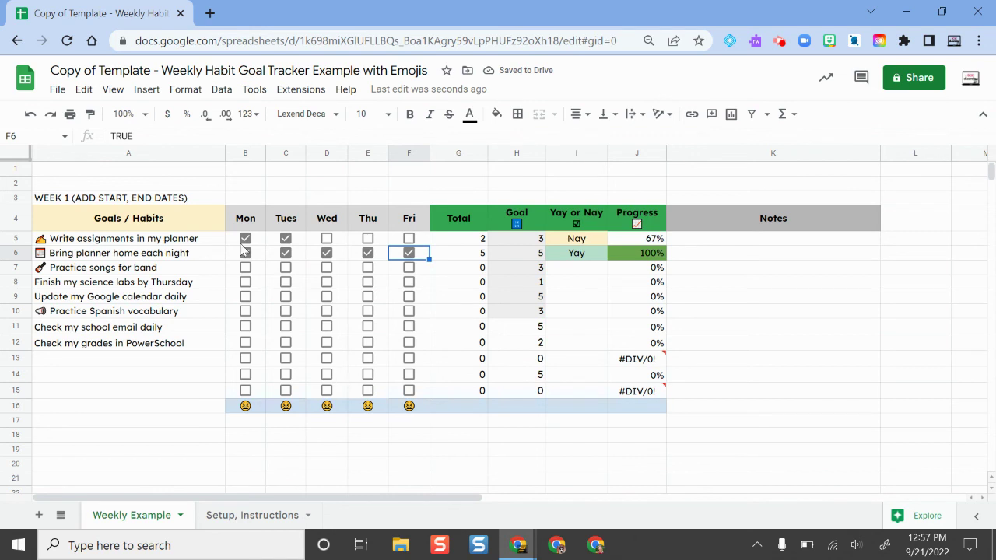
- Check Mon–Wed for band practice and Mon–Thu for the science labs habit
click(247, 268)
click(285, 268)
click(327, 268)
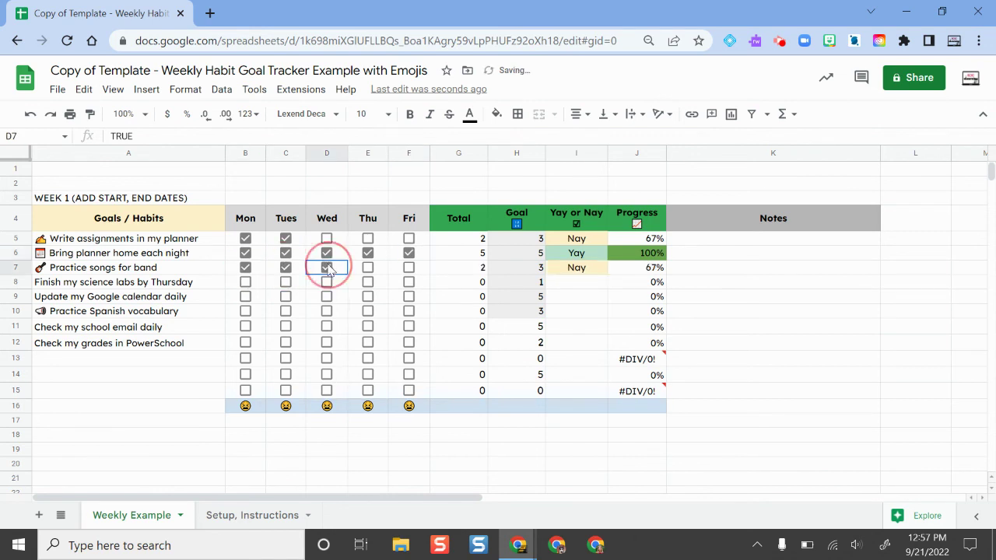
click(245, 282)
click(285, 282)
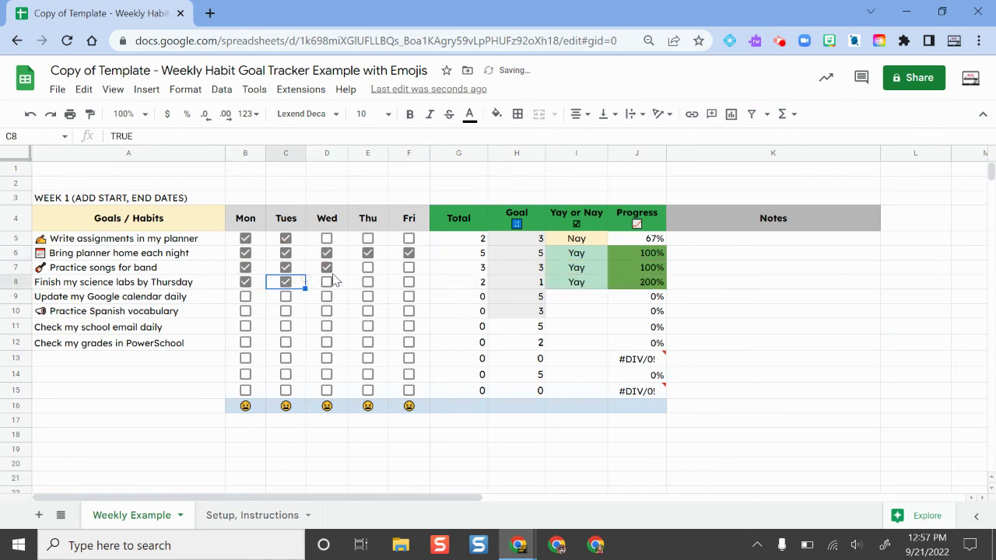
click(327, 282)
click(368, 283)
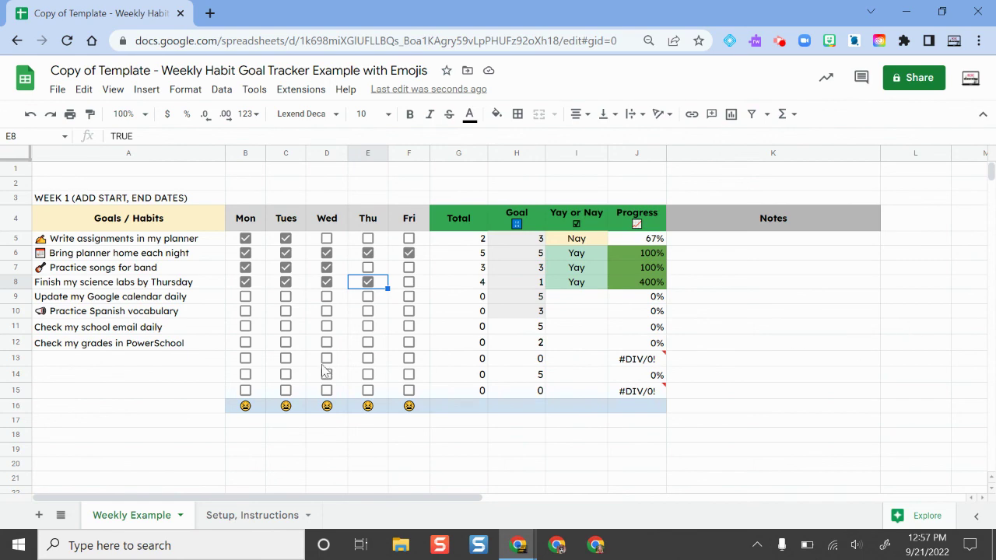
click(230, 516)
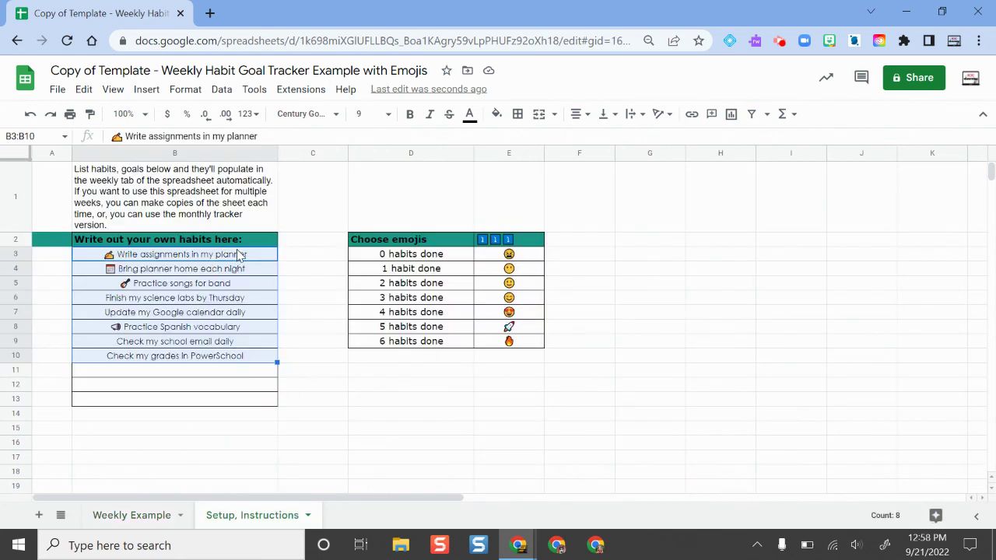
click(144, 515)
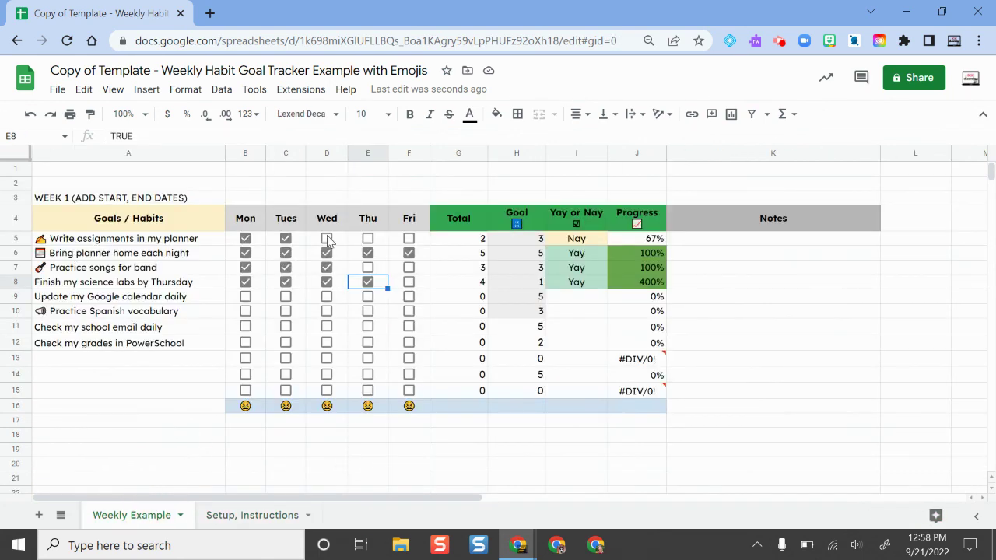